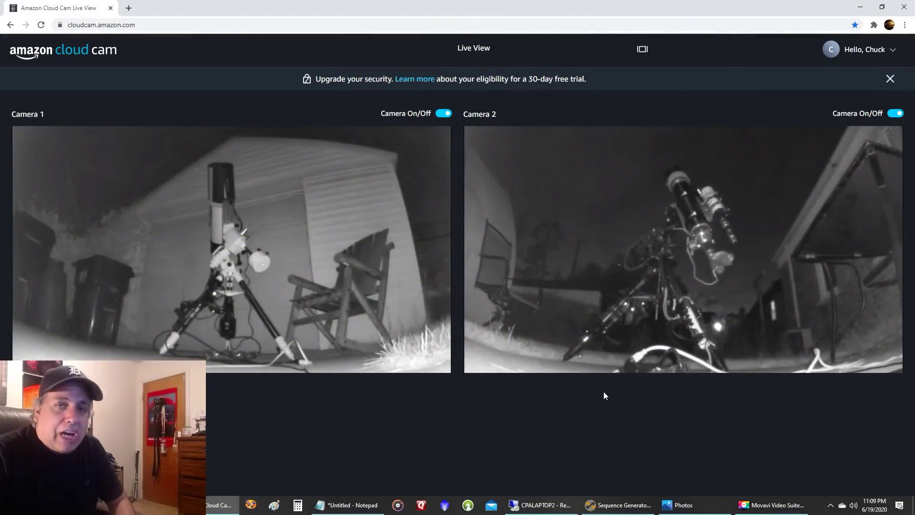
- Enlarge Camera 1's feed, then maximize the CPALAPTOP2 remote Sequence Generator Pro window
mouse_move(383, 264)
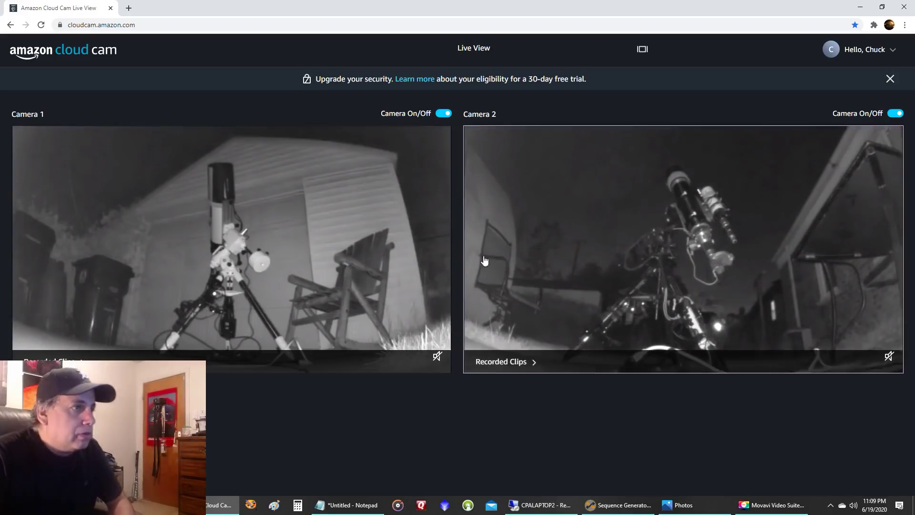
left_click(307, 226)
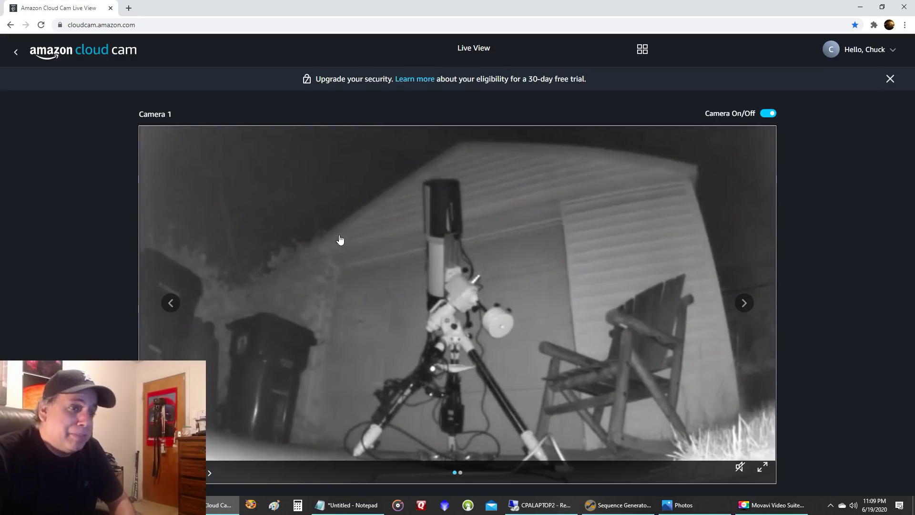
left_click(536, 505)
left_click(721, 81)
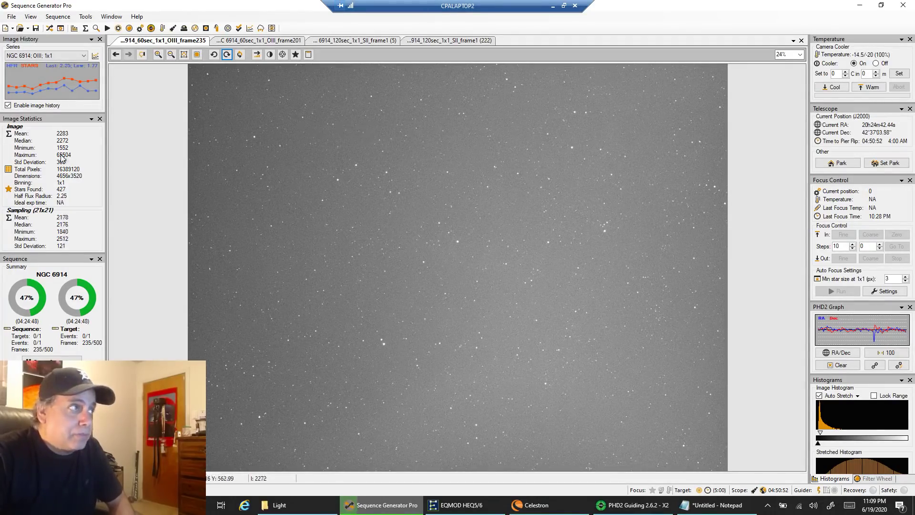
mouse_move(63, 138)
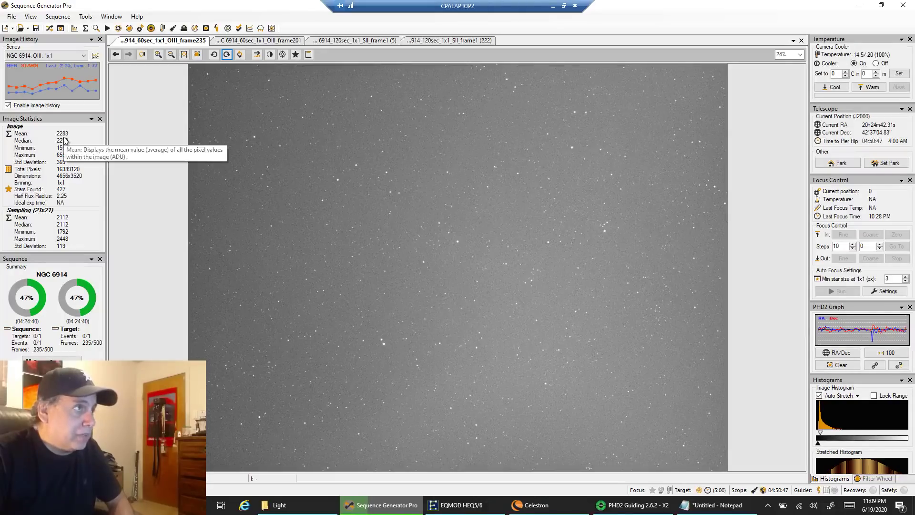
left_click(225, 41)
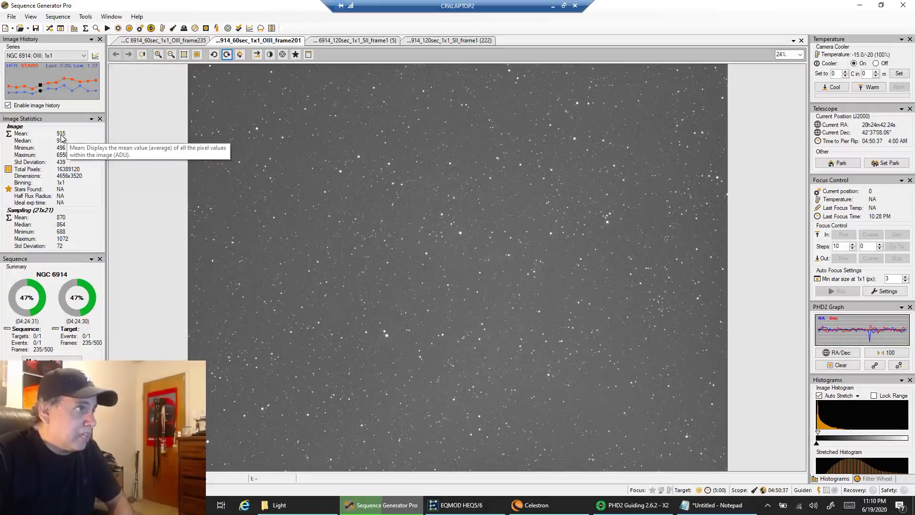
left_click(145, 41)
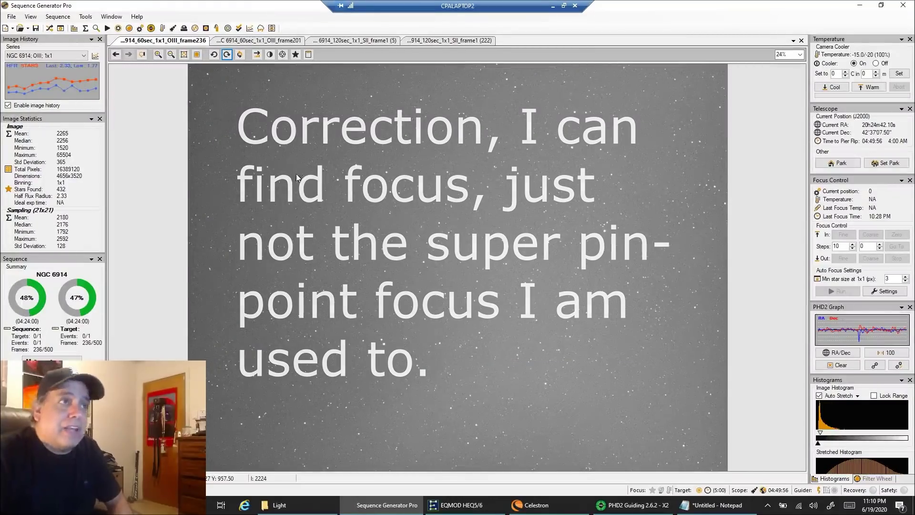
- Compare SII frame1 tabs (5) and (222), fitting (222) to screen, and finish on (5)
left_click(363, 41)
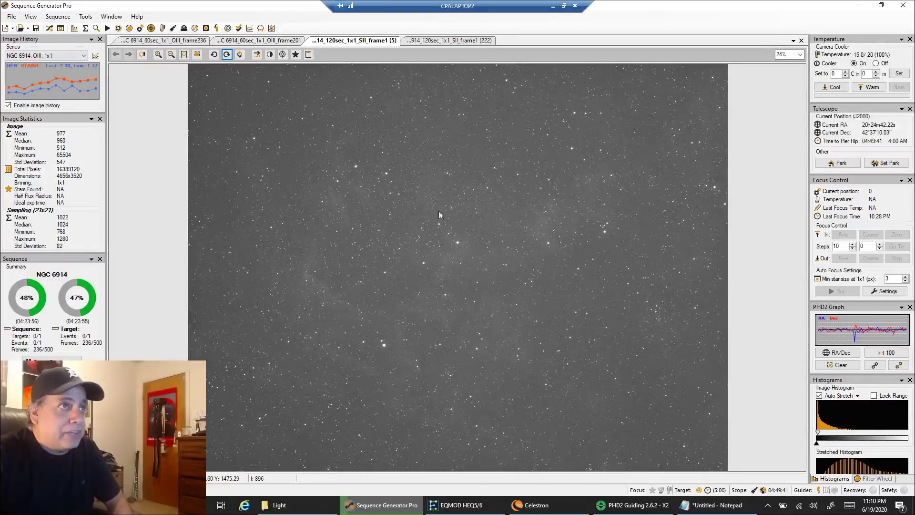
left_click(458, 41)
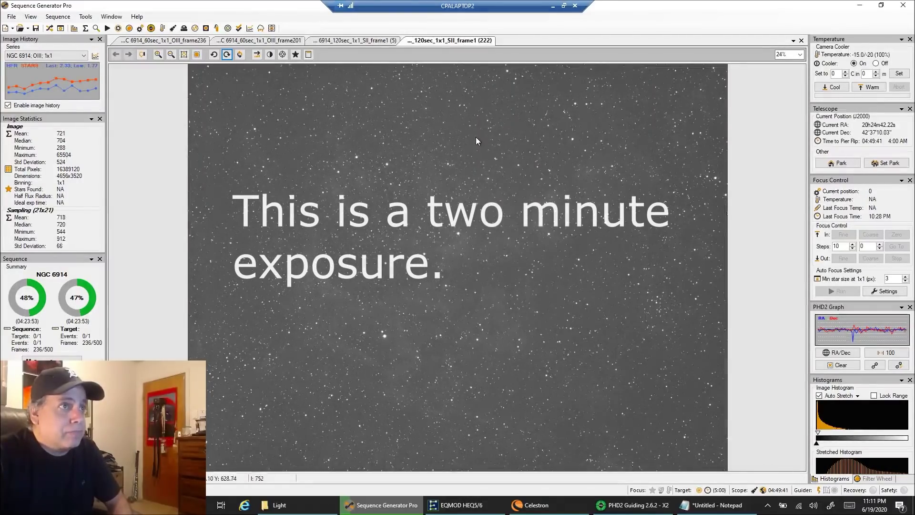
right_click(475, 121)
left_click(502, 170)
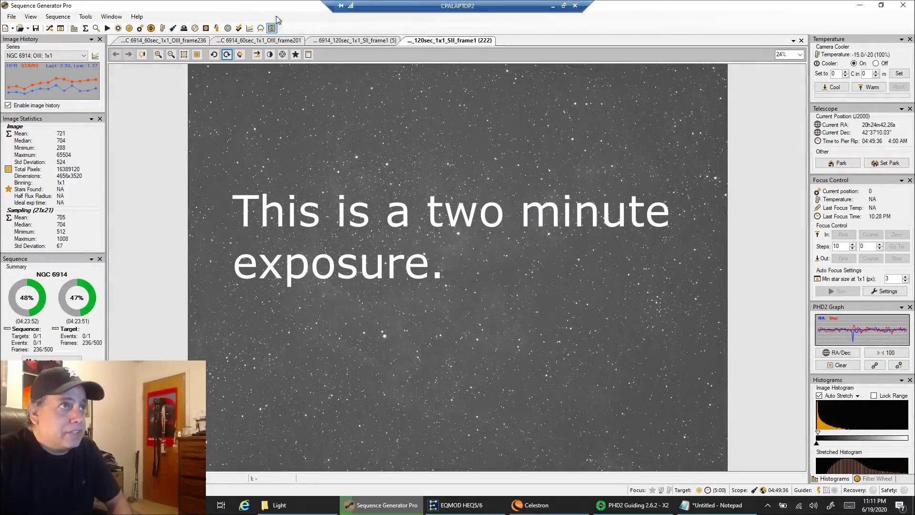
left_click(342, 41)
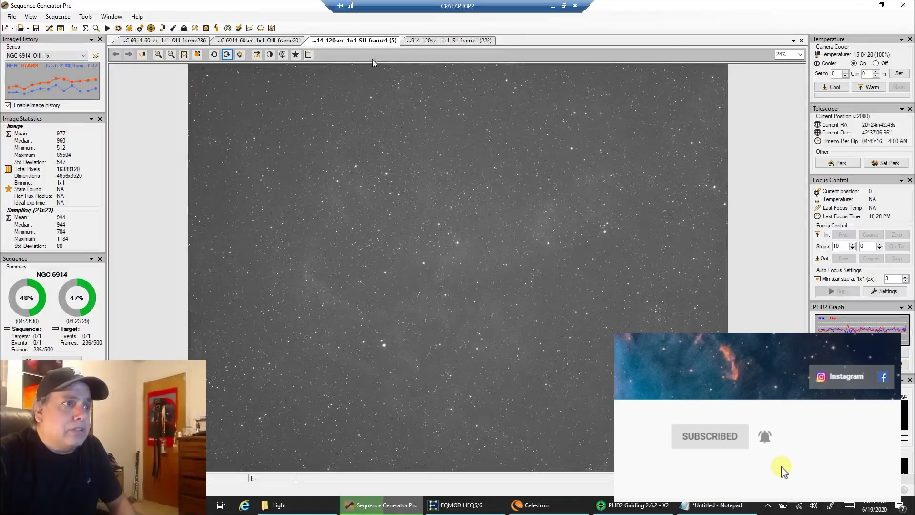
- Zoom both SII frame1 images, (5) and (222), to 100% and scroll to compare stars
right_click(381, 178)
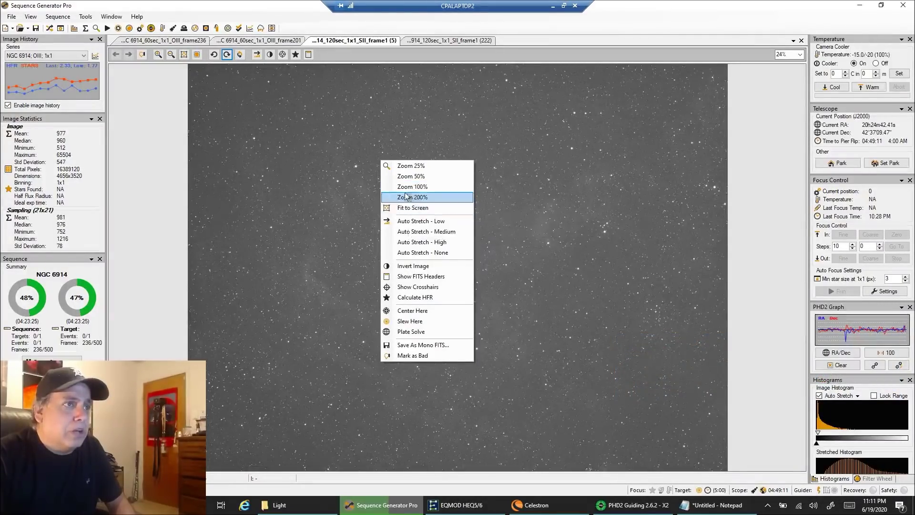
left_click(404, 188)
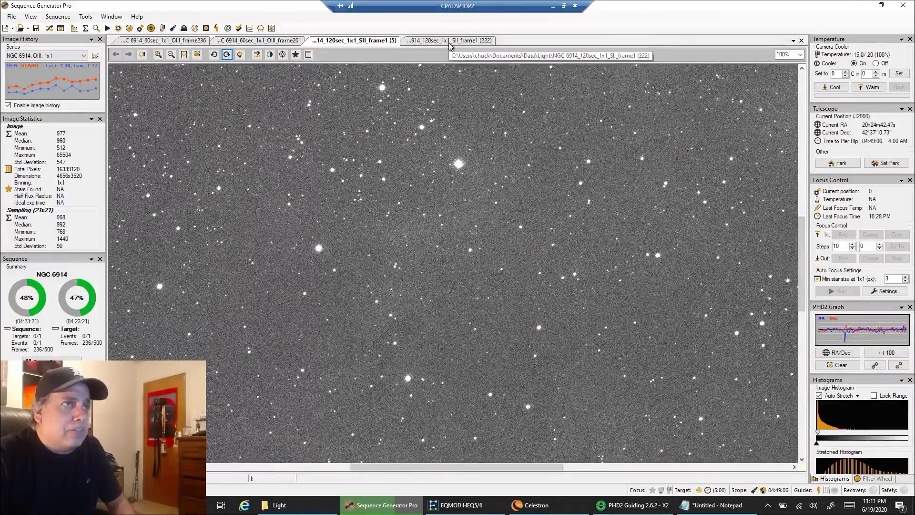
left_click(450, 43)
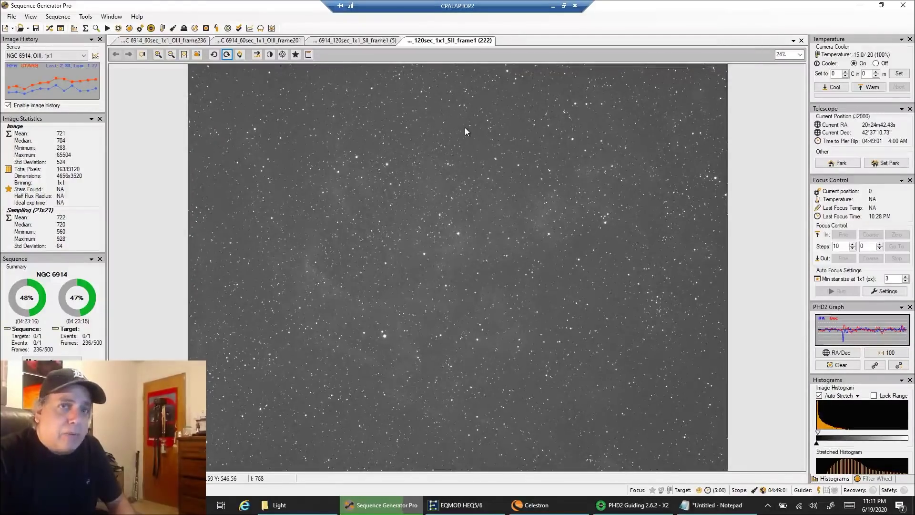
right_click(465, 111)
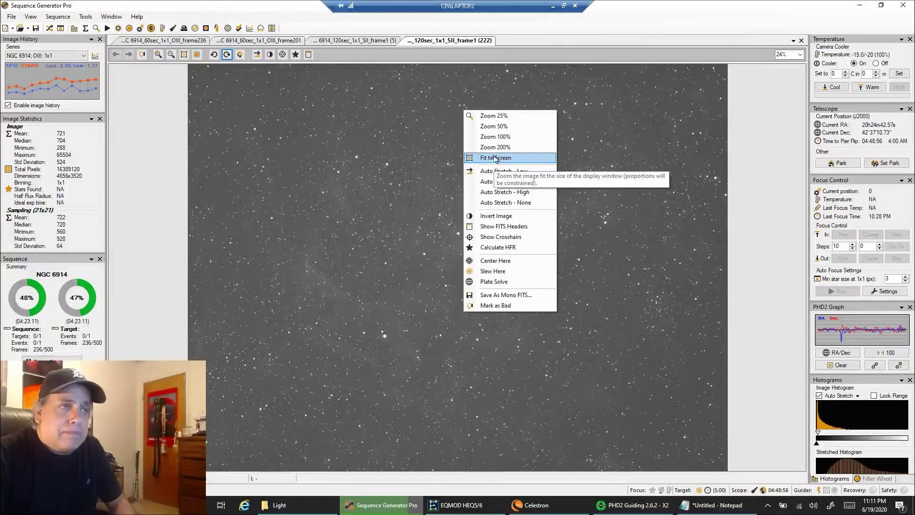
left_click(496, 139)
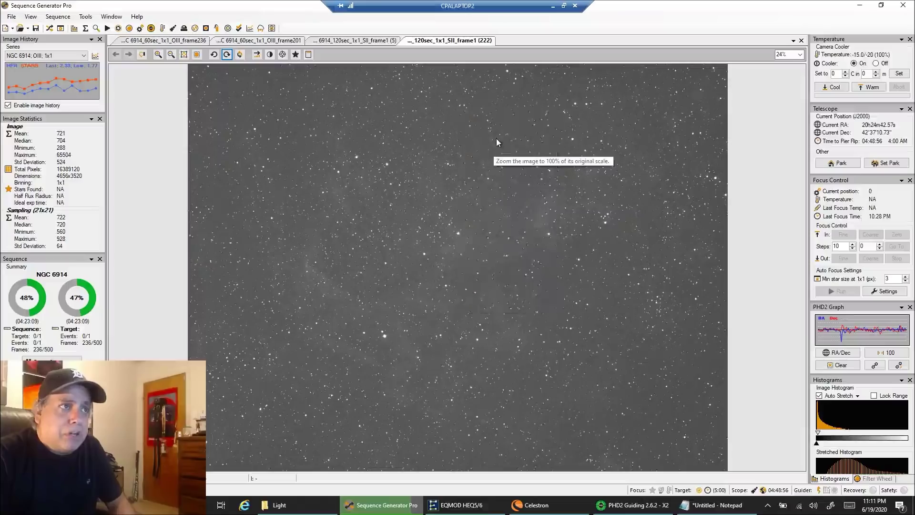
left_click_drag(798, 221, 799, 209)
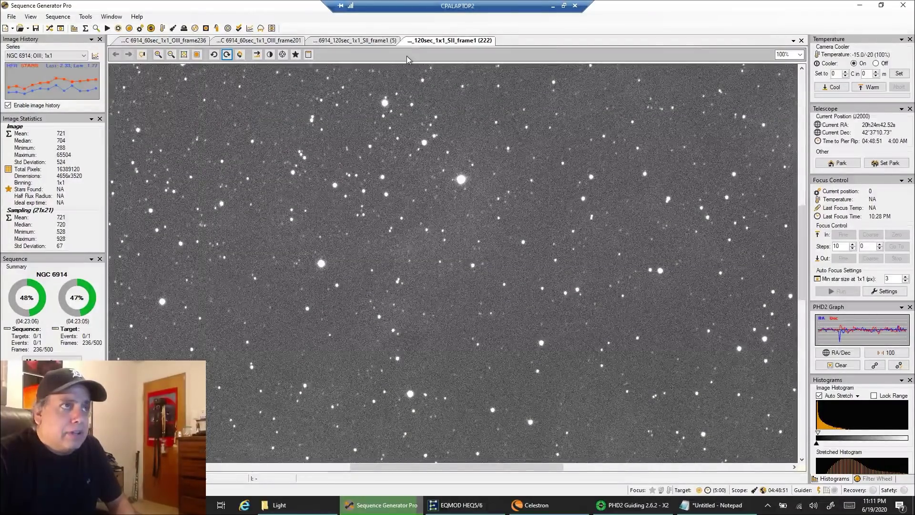
left_click(380, 42)
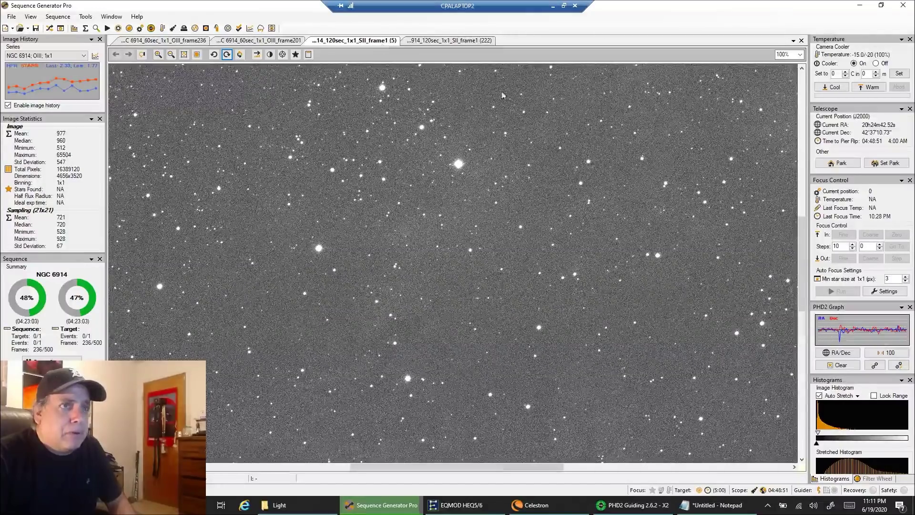
left_click_drag(802, 228, 803, 220)
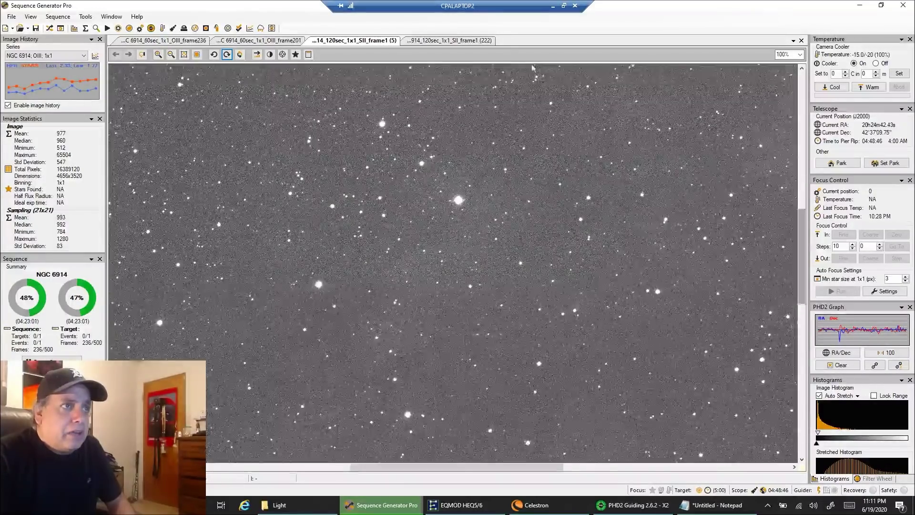
- Switch from SII frame1 (222) to (5) and back to (222) at 100% scale
left_click(442, 42)
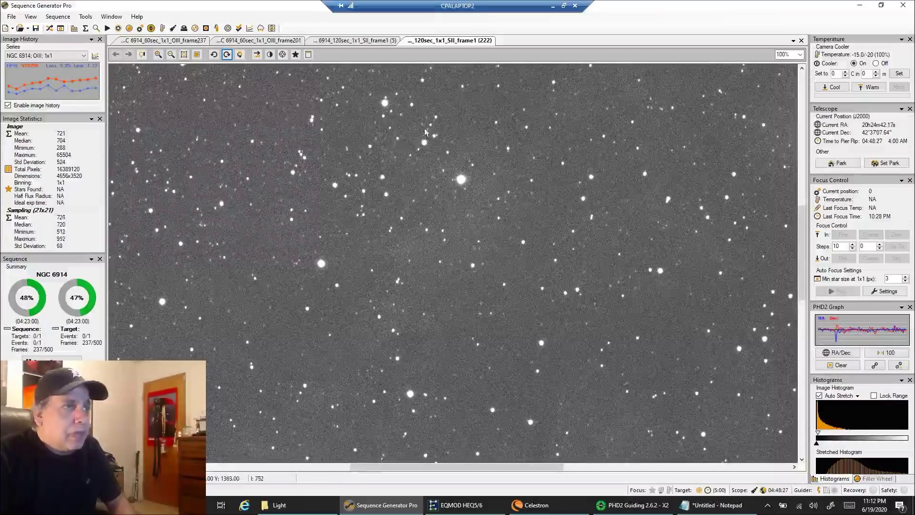
left_click(386, 42)
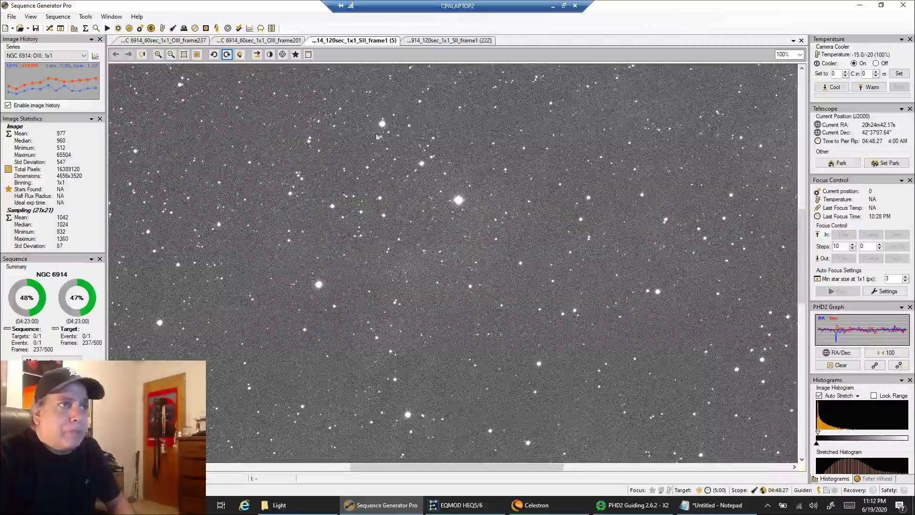
left_click(428, 42)
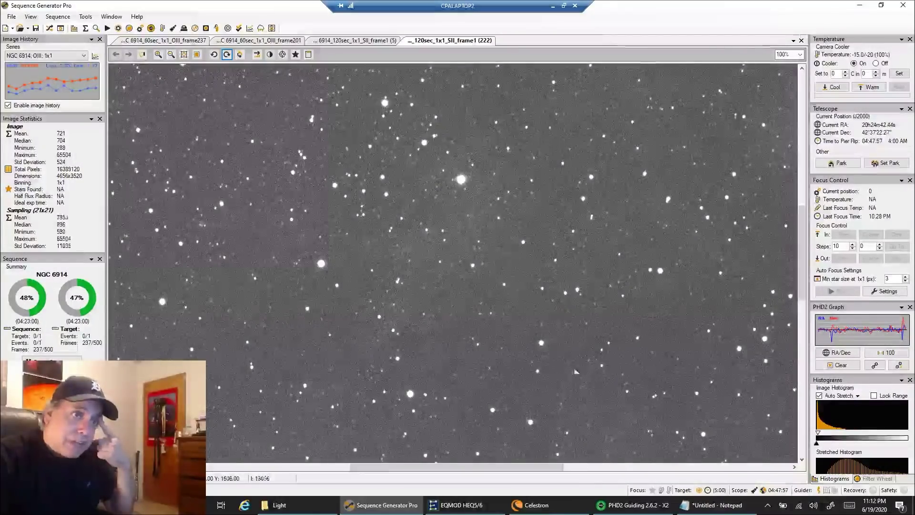
- In the Notepad checklist, add a blank line separating item 2 from item 3
left_click(708, 505)
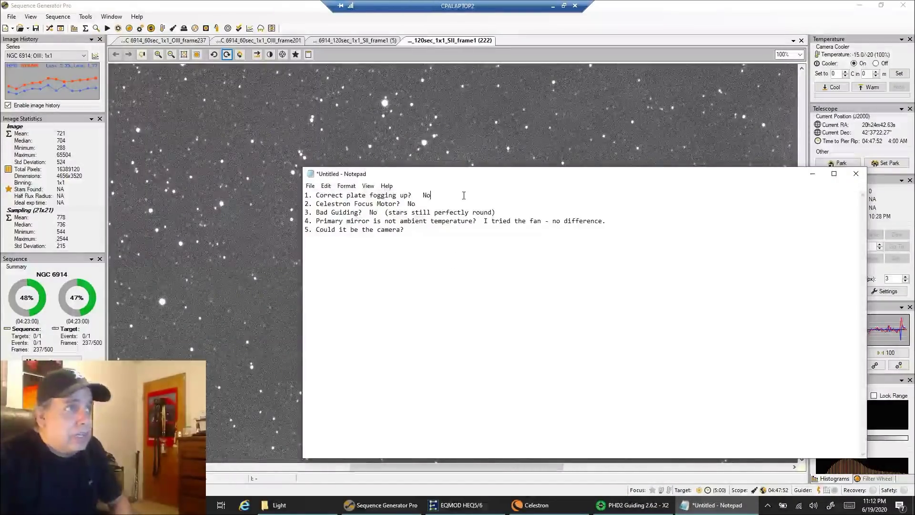
key("Return")
key("Up")
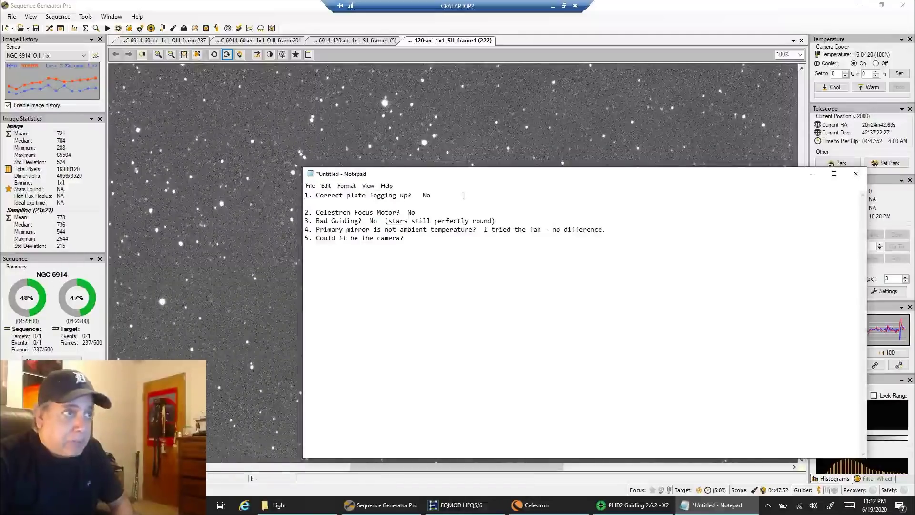
key("End")
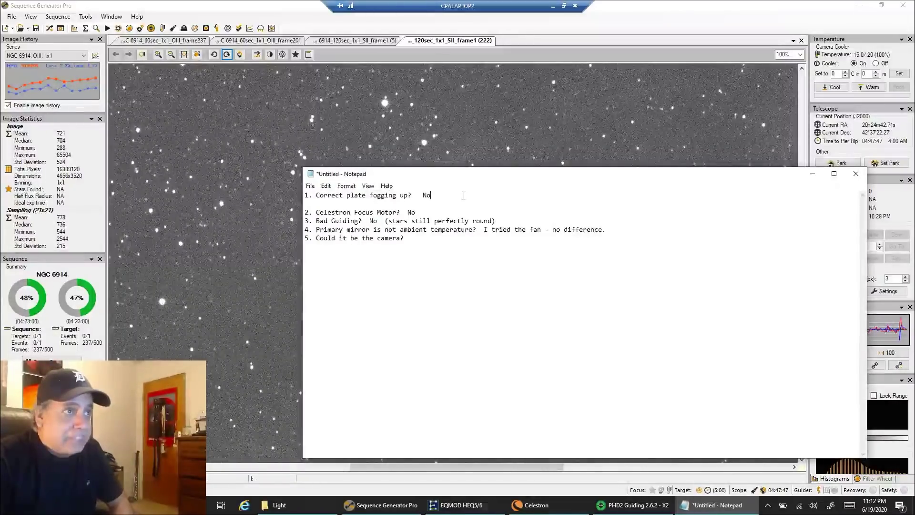
key("Down")
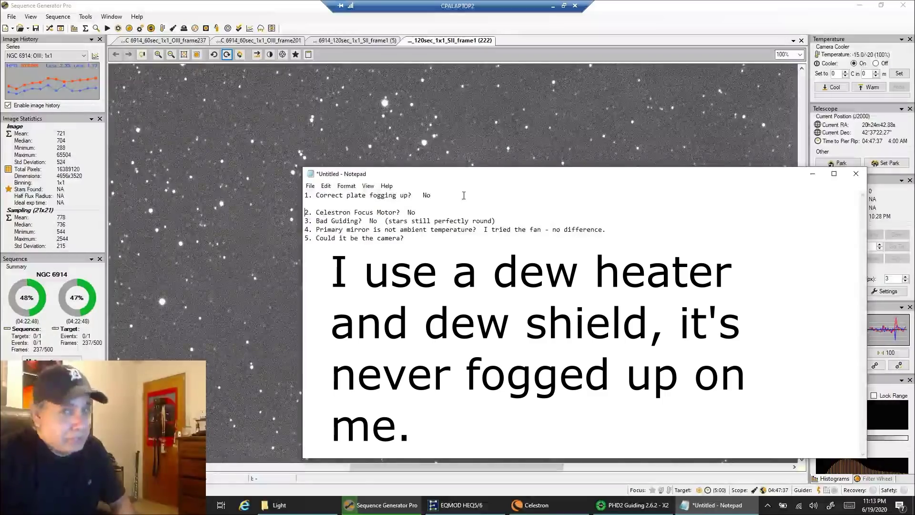
key("Down")
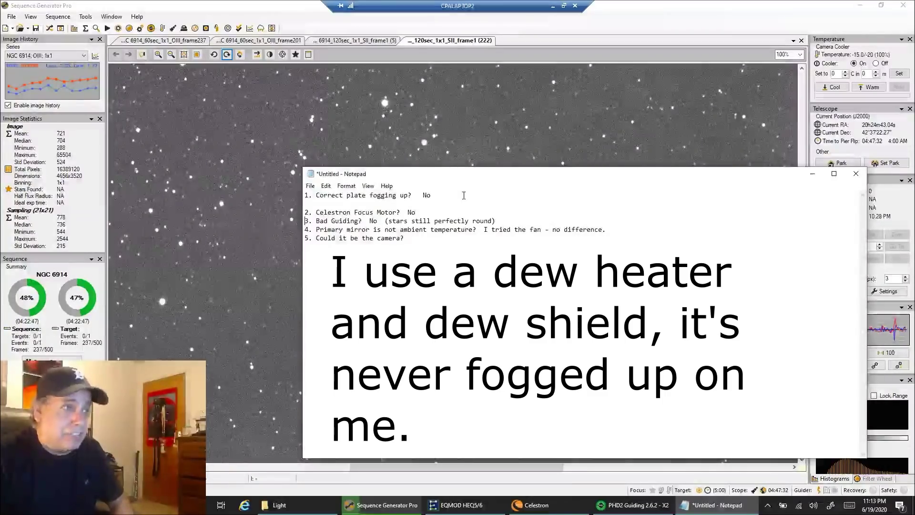
key("Up")
key("Up")
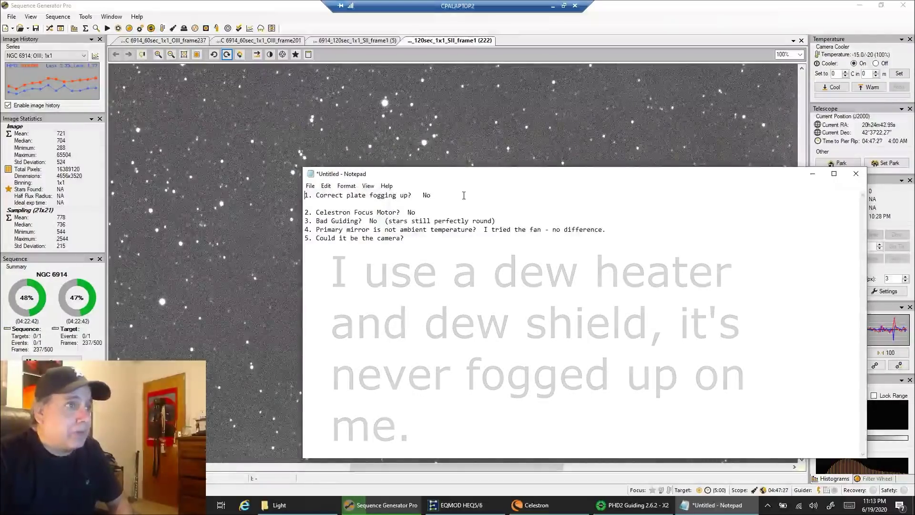
key("Down")
key("End")
key("Return")
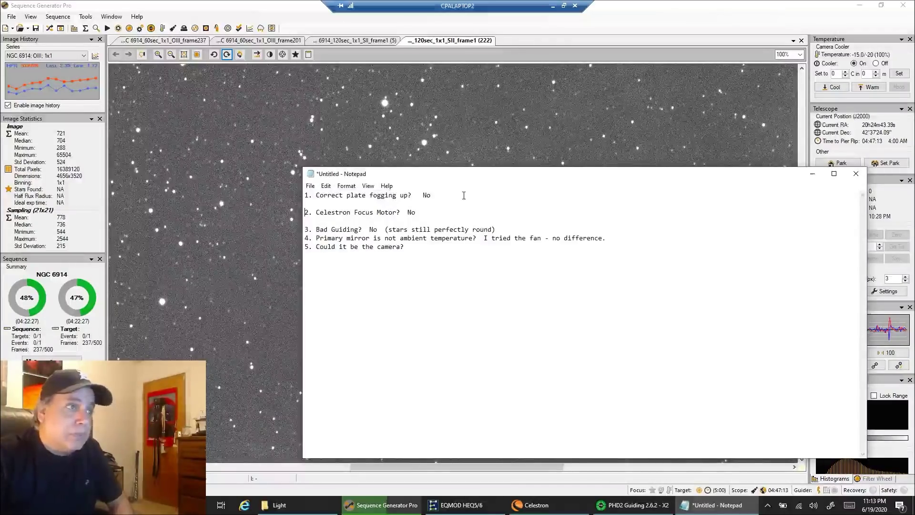
- Add a blank line after item 3, separating it from the Bad Guiding item
key("End")
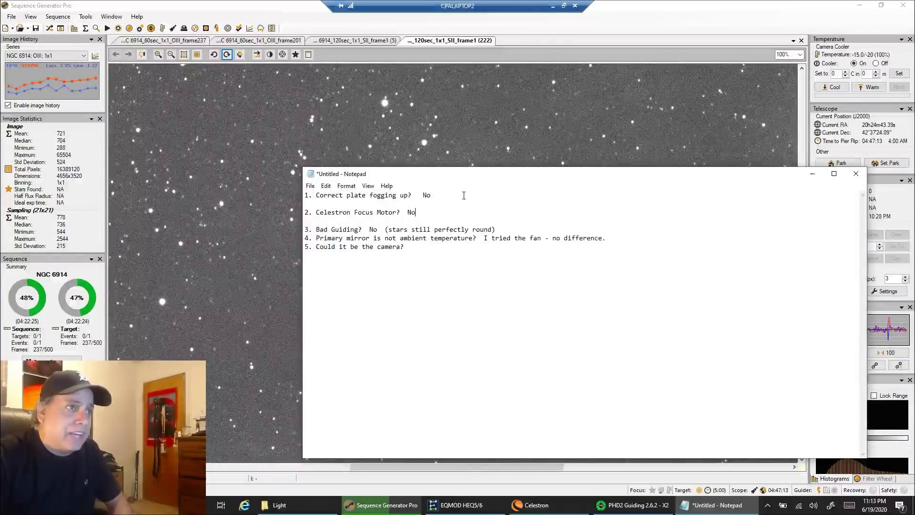
key("Down")
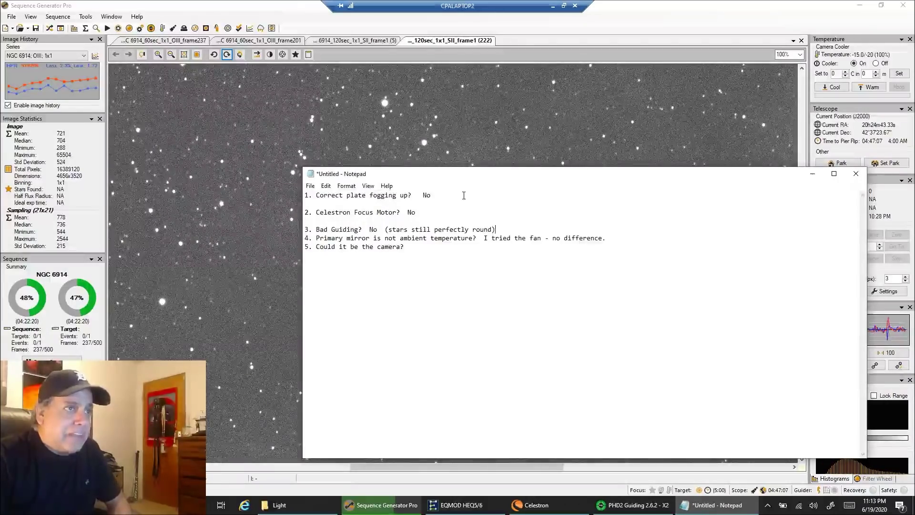
key("End")
key("Return")
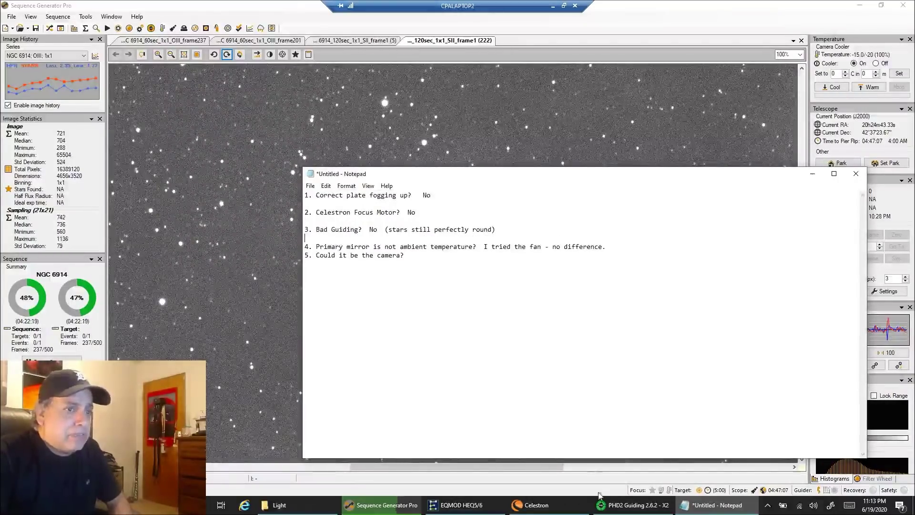
- Clear PHD2's guiding history graph to reset RMS error, then return to the Notepad checklist
left_click(603, 506)
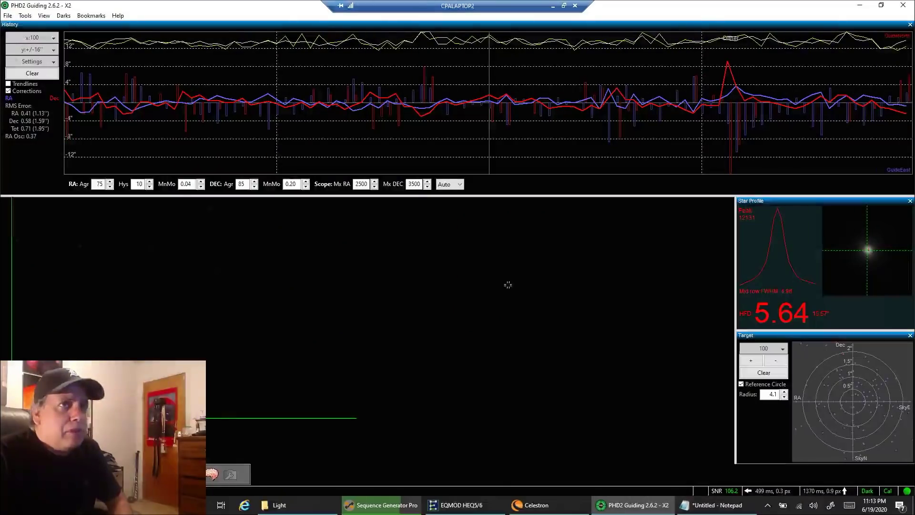
left_click(38, 75)
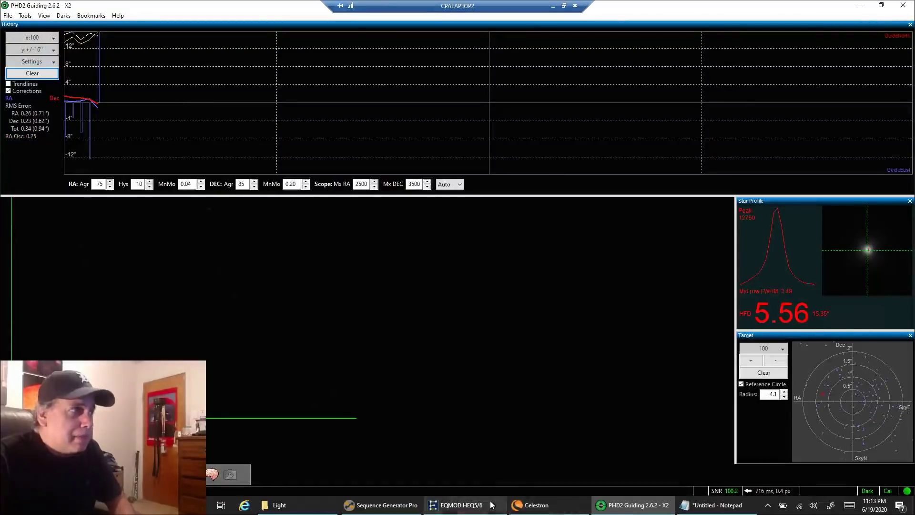
mouse_move(492, 504)
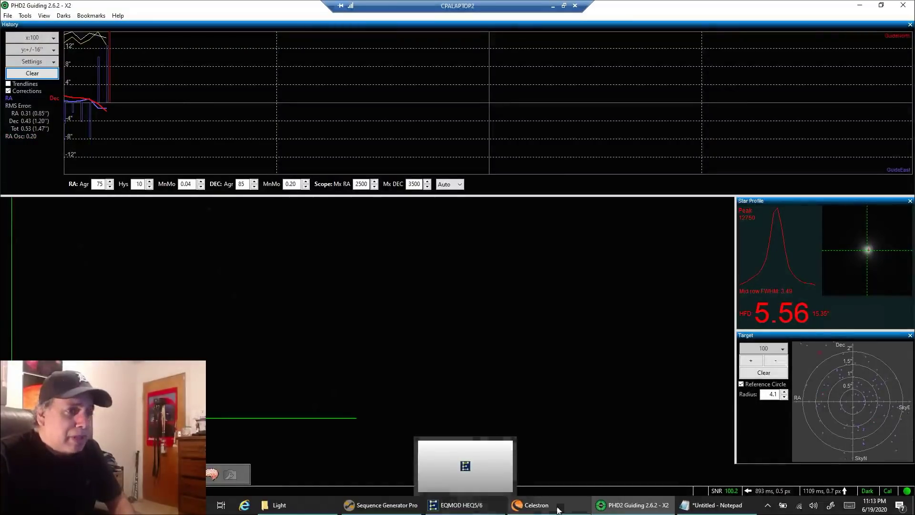
mouse_move(604, 510)
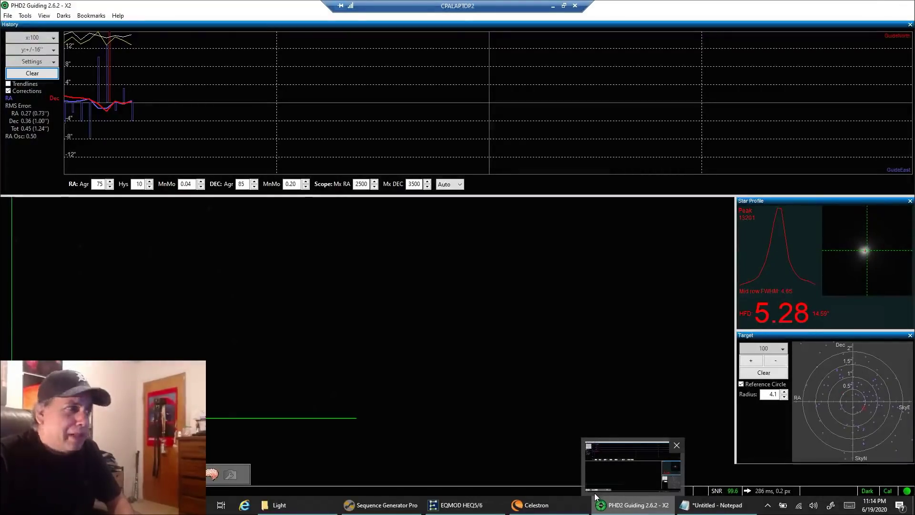
mouse_move(418, 510)
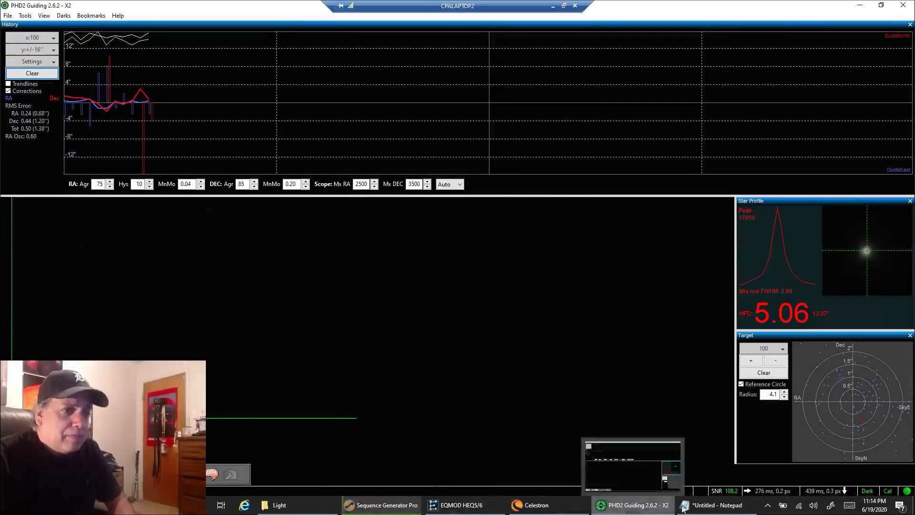
left_click(715, 505)
- Back in Sequence Generator Pro, view the 120sec SII frame (222), then frame (5)
left_click(527, 229)
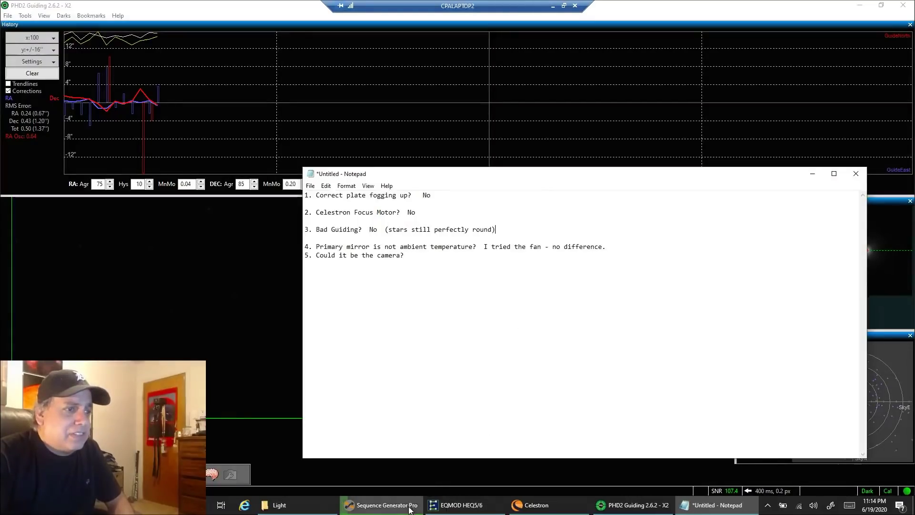
left_click(385, 505)
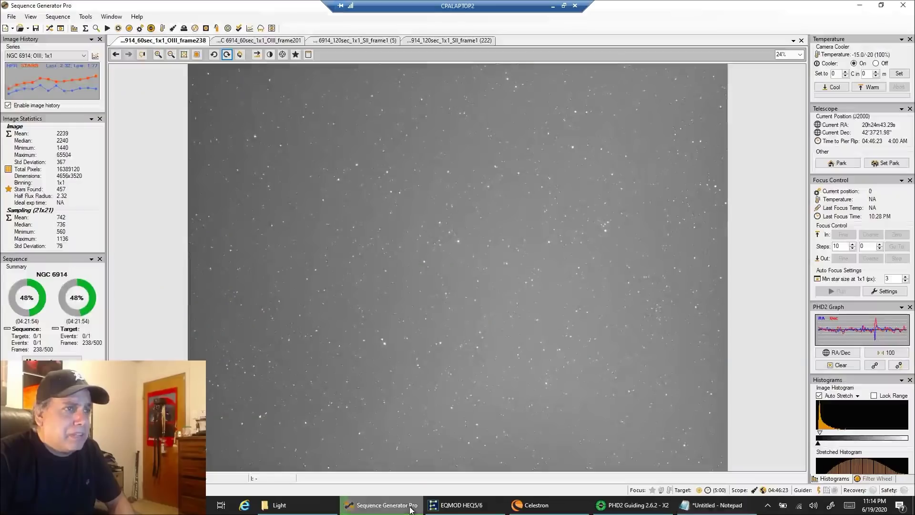
left_click(454, 40)
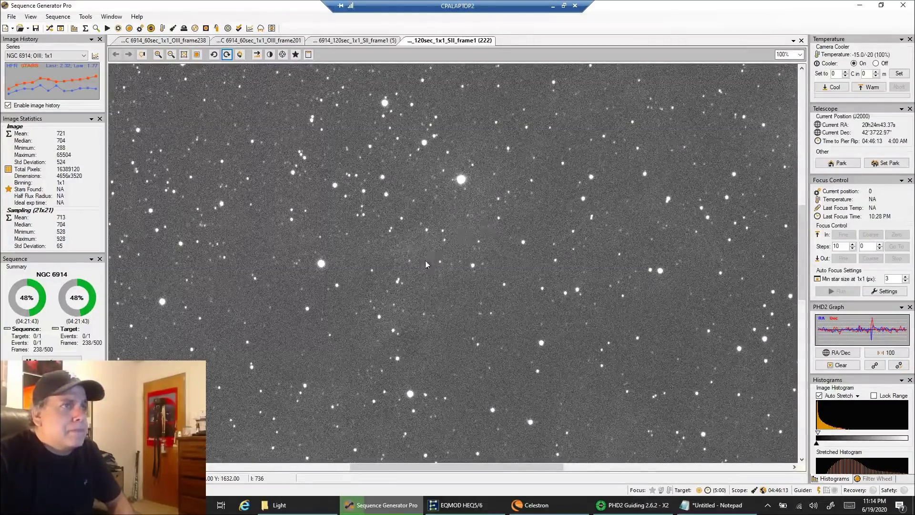
left_click(381, 42)
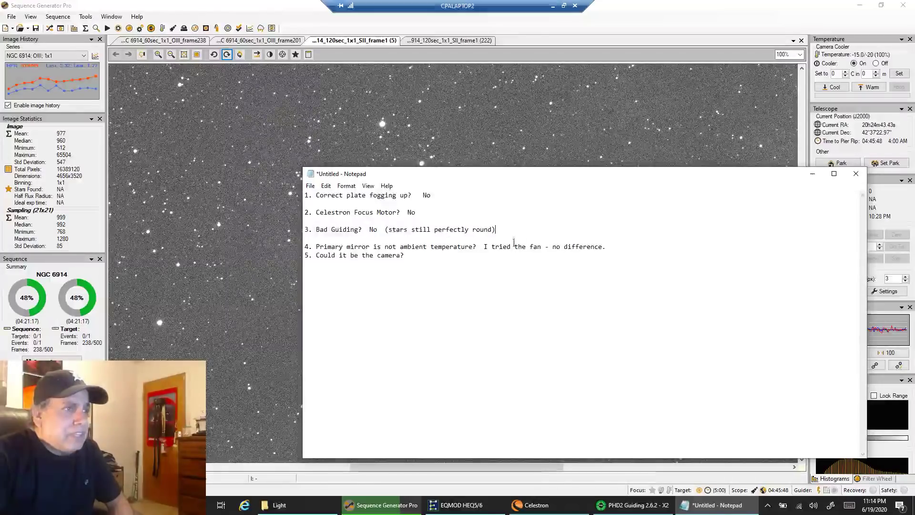
- Insert two blank lines between checklist items 4 and 5, then return to Sequence Generator Pro
left_click(618, 247)
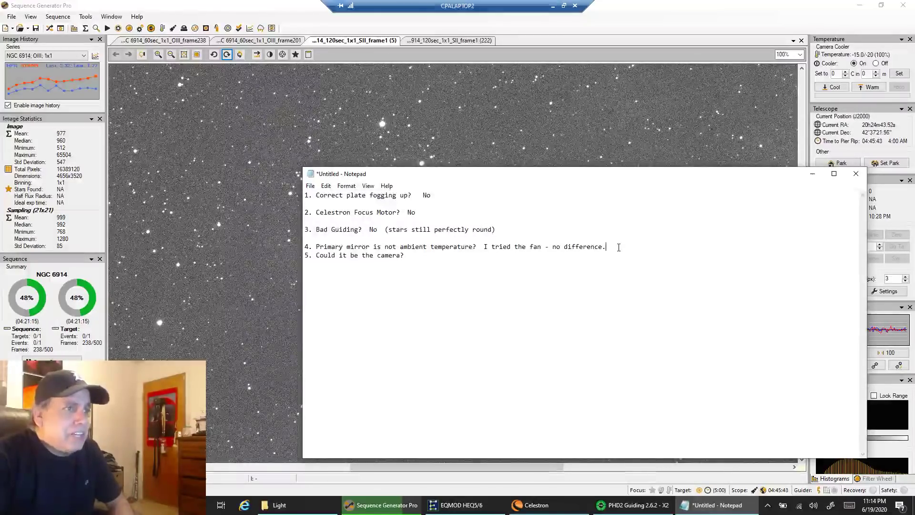
key("Return")
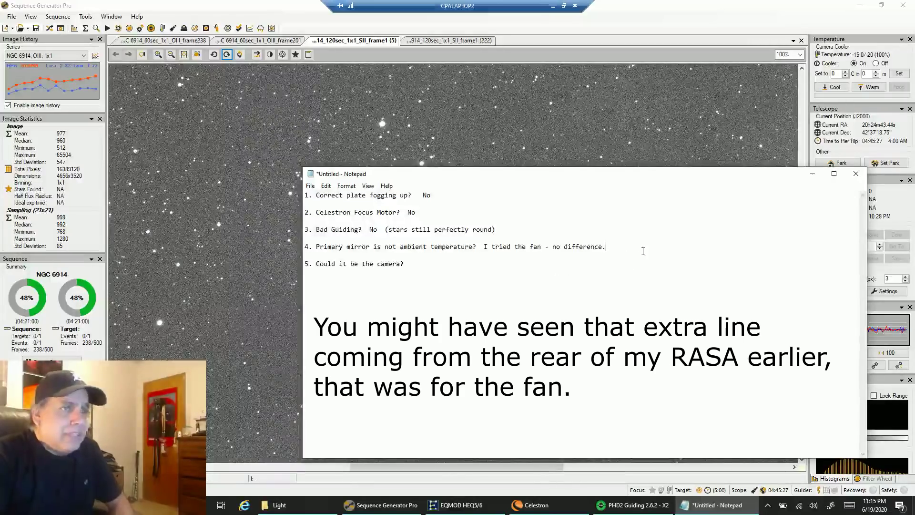
key("Return")
key("Return")
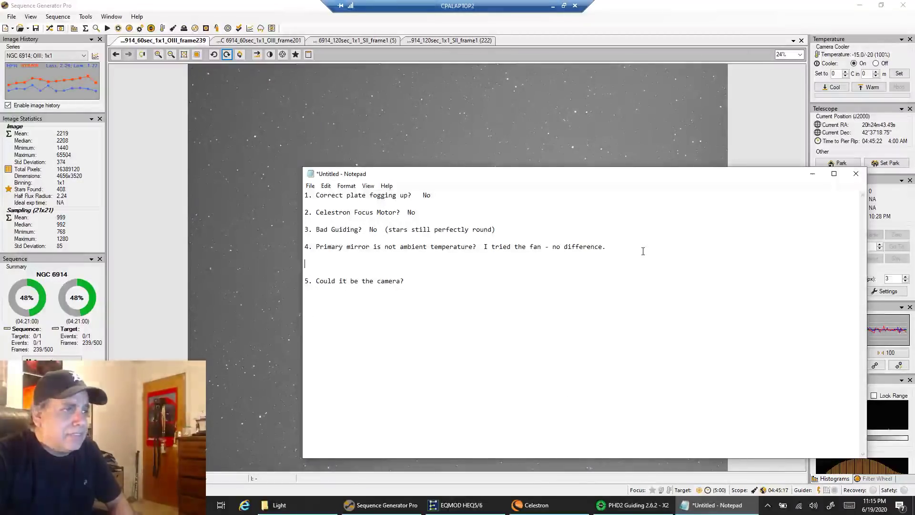
key("Down")
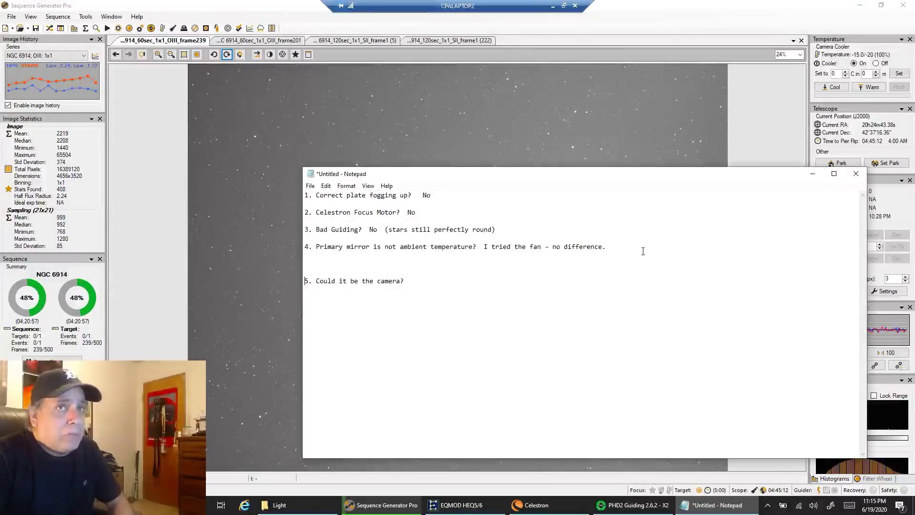
left_click(845, 23)
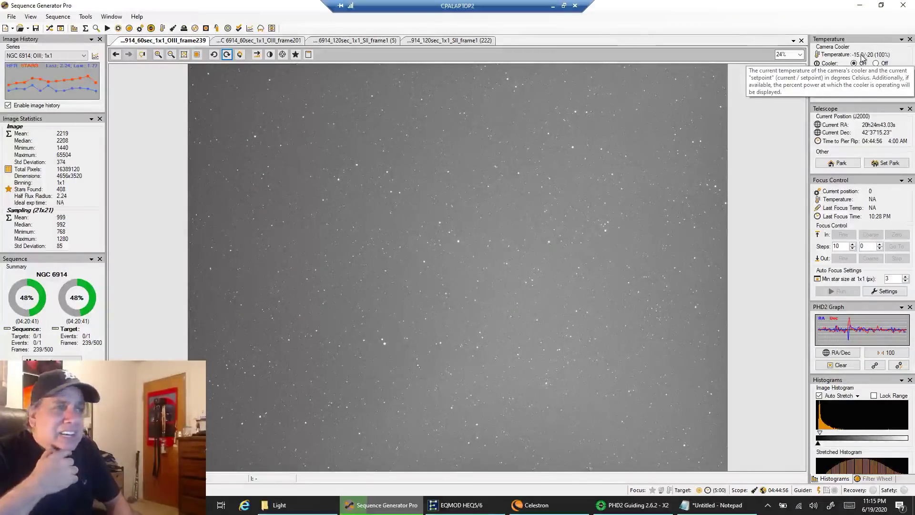
- Switch from SII frame (5) to (222) and fit the (222) image to the screen
left_click(365, 40)
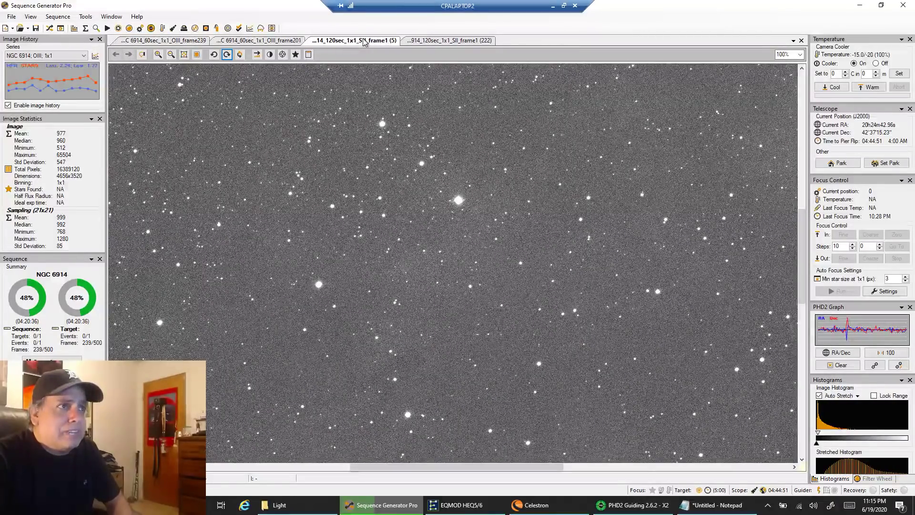
left_click(405, 40)
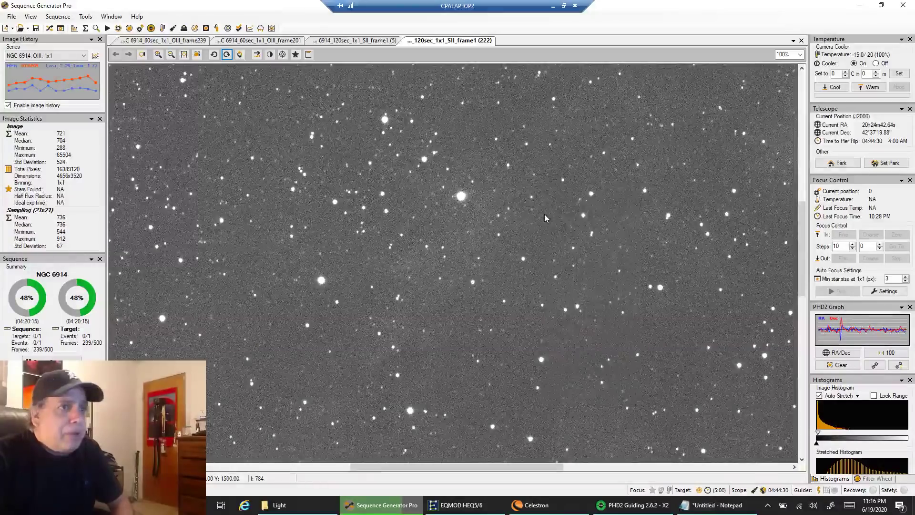
right_click(544, 214)
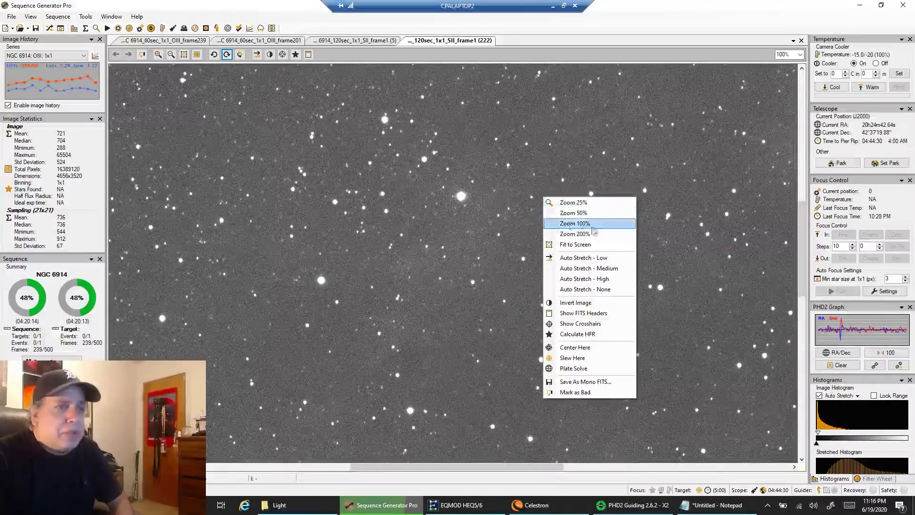
left_click(581, 244)
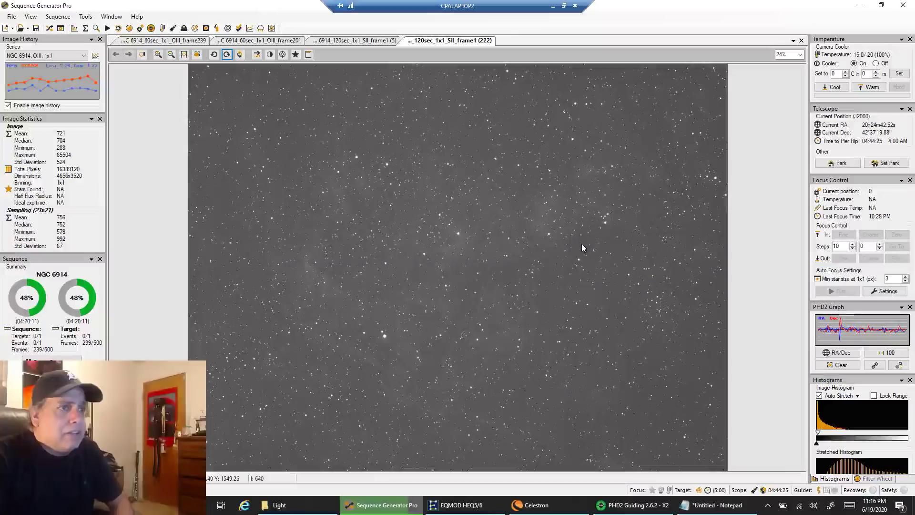